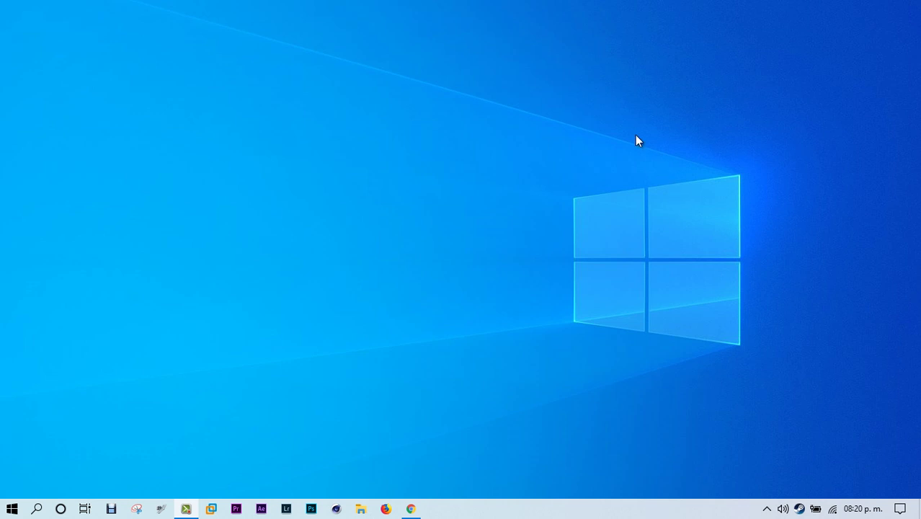
# Check the recent images in the desktop background personalization settings, and close the settings window.
pyautogui.rightClick(558, 87)
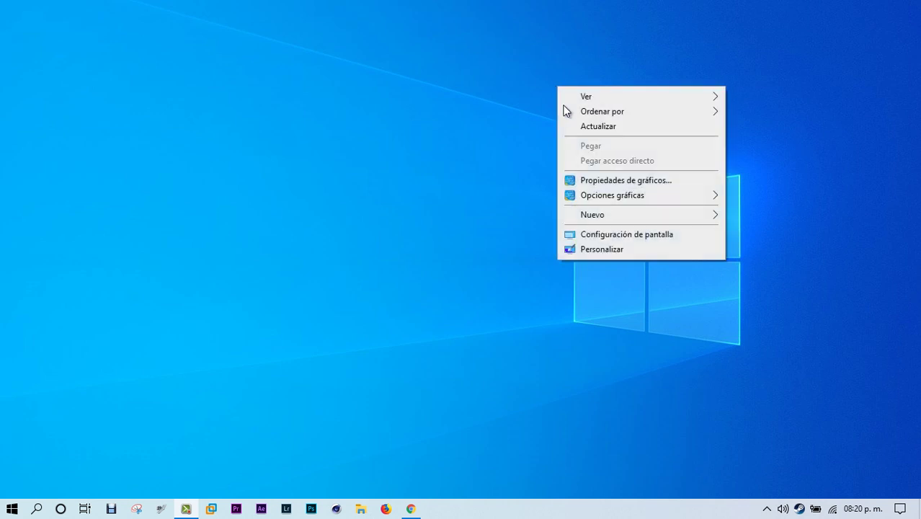
pyautogui.click(595, 250)
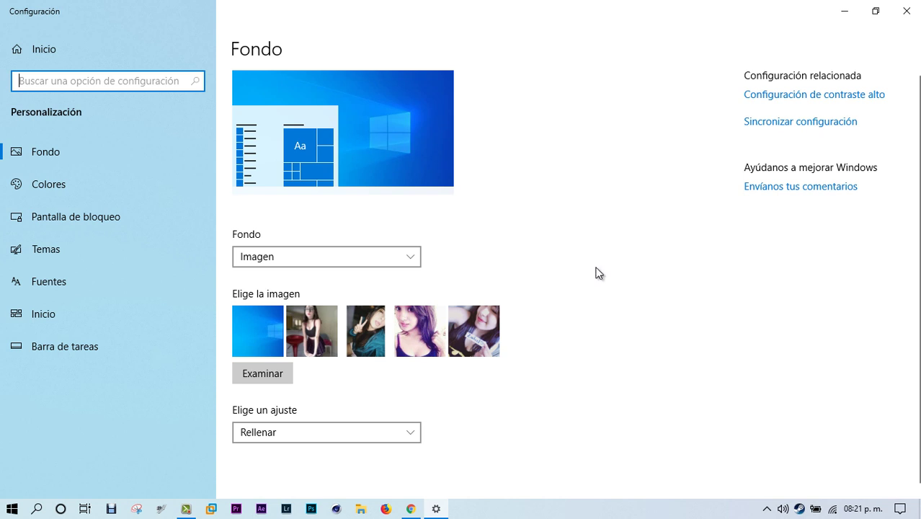
pyautogui.click(906, 11)
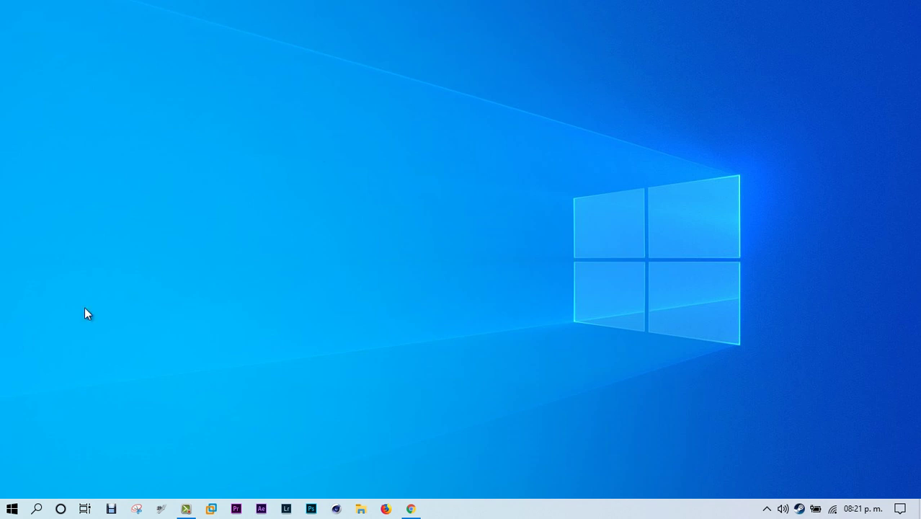
# Search for regedit and run the Registry Editor as administrator.
pyautogui.click(13, 509)
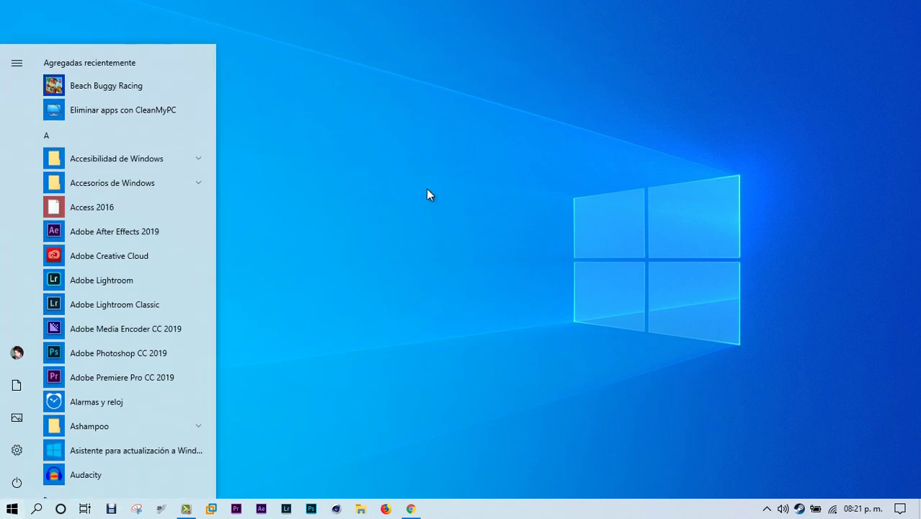
pyautogui.write('regedit')
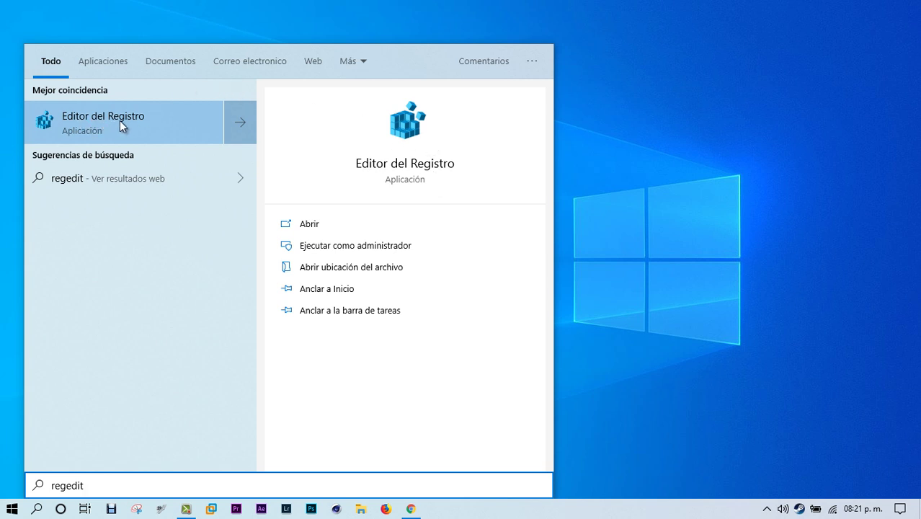
pyautogui.click(167, 115)
pyautogui.rightClick(167, 115)
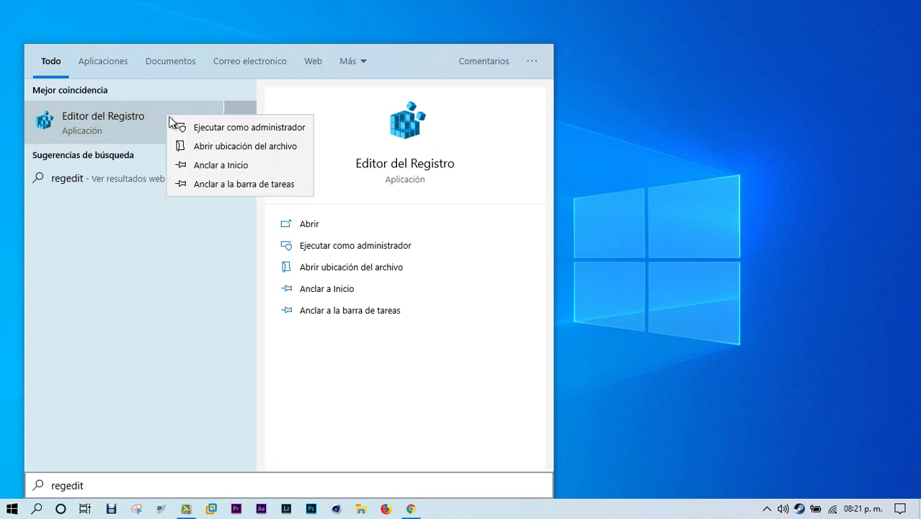
pyautogui.click(202, 134)
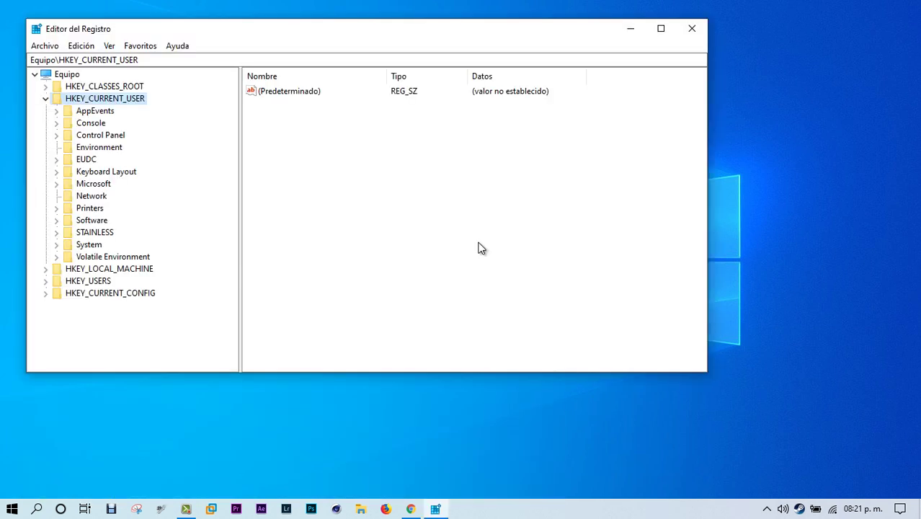
# Expand the registry tree through HKEY_CURRENT_USER and Software down to the Microsoft key.
pyautogui.click(45, 98)
pyautogui.moveTo(312, 49)
pyautogui.mouseDown()
pyautogui.moveTo(473, 58)
pyautogui.moveTo(389, 81)
pyautogui.moveTo(312, 59)
pyautogui.moveTo(324, 46)
pyautogui.mouseUp()
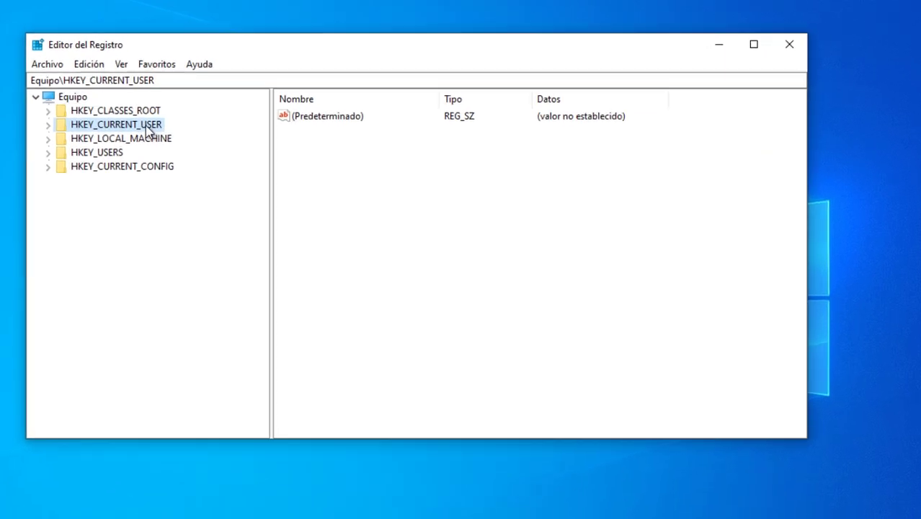
pyautogui.click(48, 124)
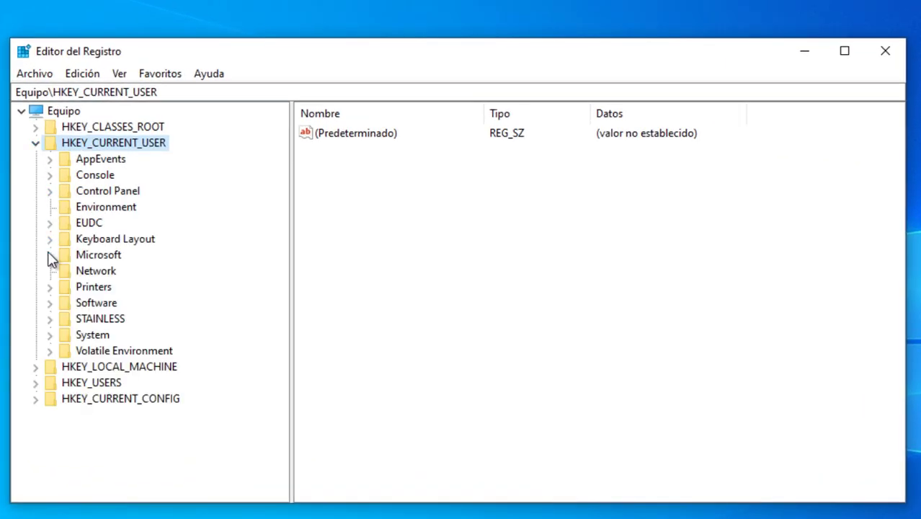
pyautogui.click(52, 304)
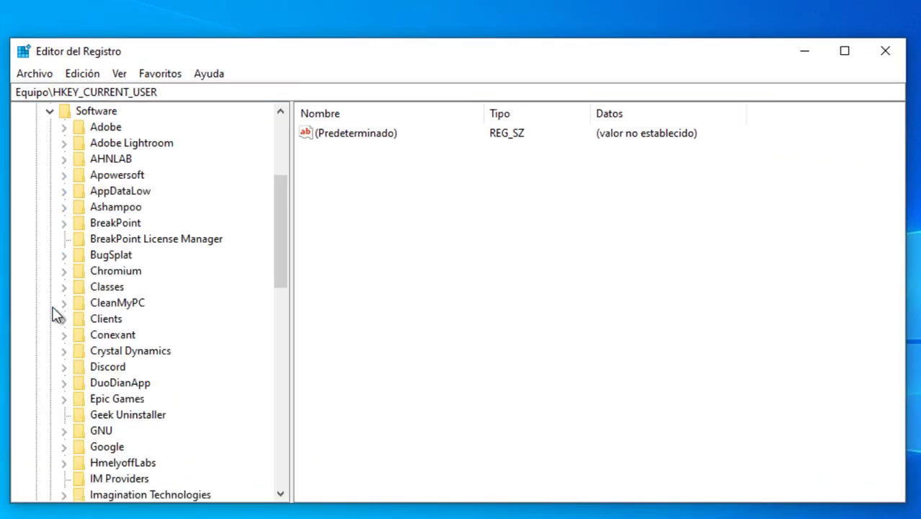
pyautogui.moveTo(281, 239); pyautogui.dragTo(298, 351)
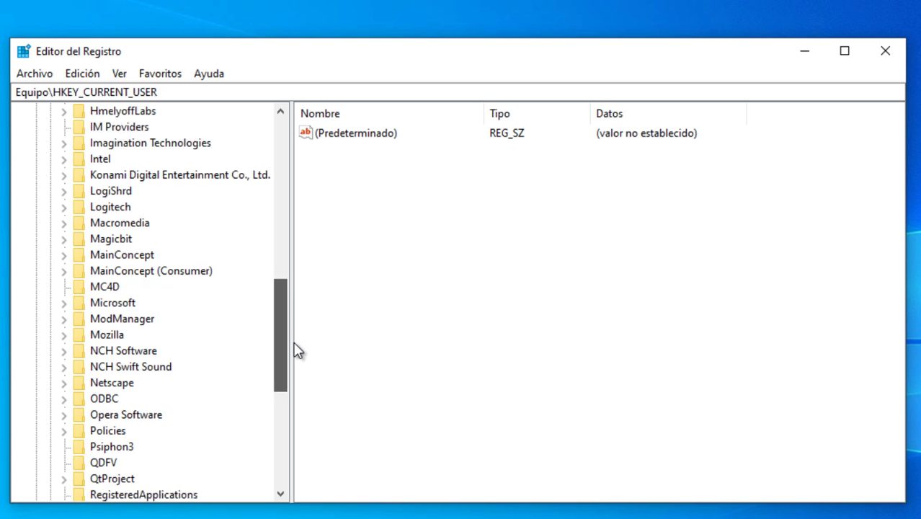
pyautogui.moveTo(298, 351); pyautogui.dragTo(298, 351)
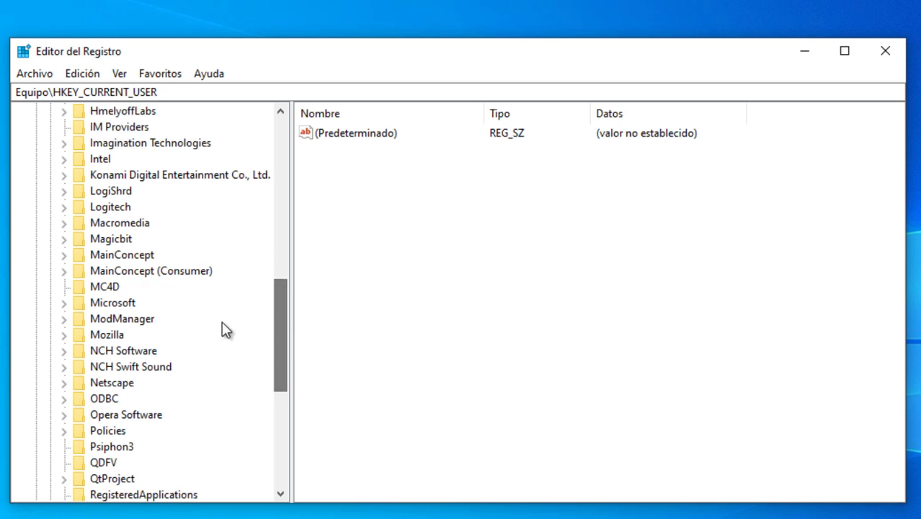
pyautogui.click(64, 302)
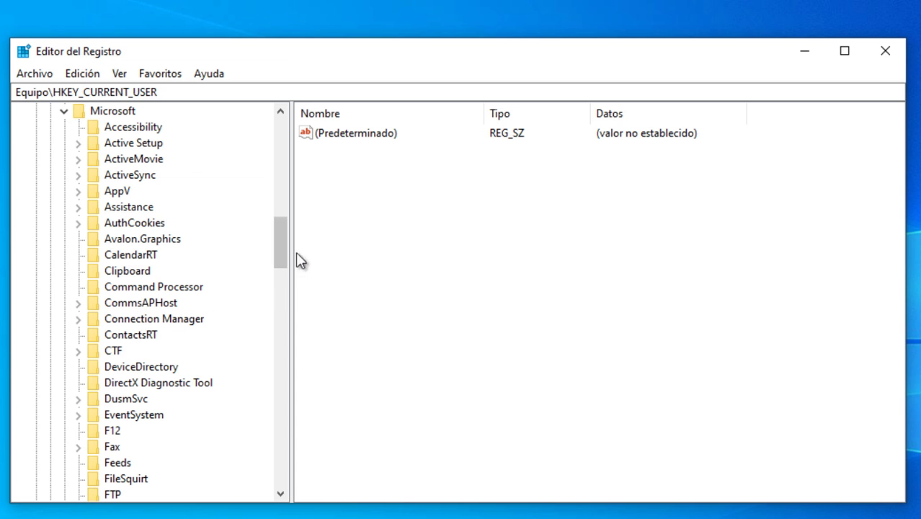
# Expand Windows, CurrentVersion and Explorer under the Microsoft key, and select the Wallpapers key.
pyautogui.moveTo(282, 249)
pyautogui.mouseDown()
pyautogui.moveTo(294, 393)
pyautogui.moveTo(234, 376)
pyautogui.moveTo(267, 378)
pyautogui.mouseUp()
pyautogui.scroll(-2, 284, 389)
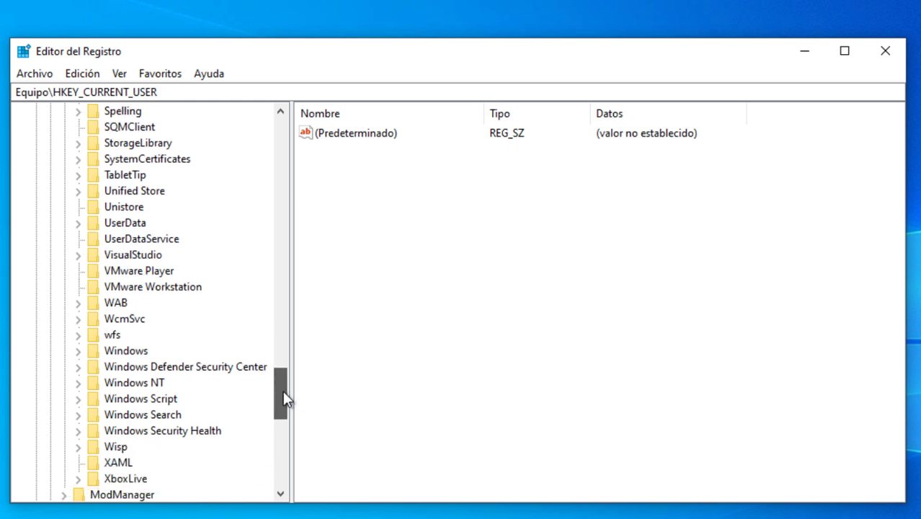
pyautogui.click(78, 352)
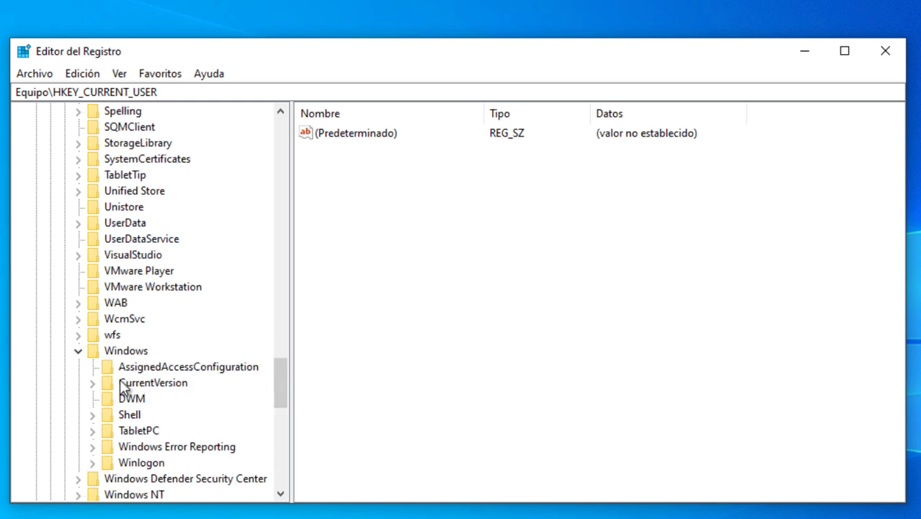
pyautogui.click(97, 383)
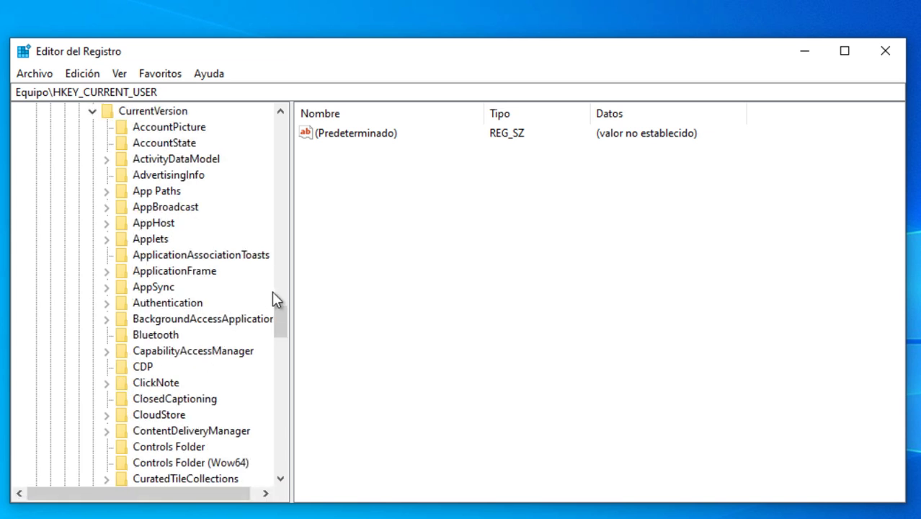
pyautogui.moveTo(279, 324); pyautogui.dragTo(281, 364)
pyautogui.click(105, 271)
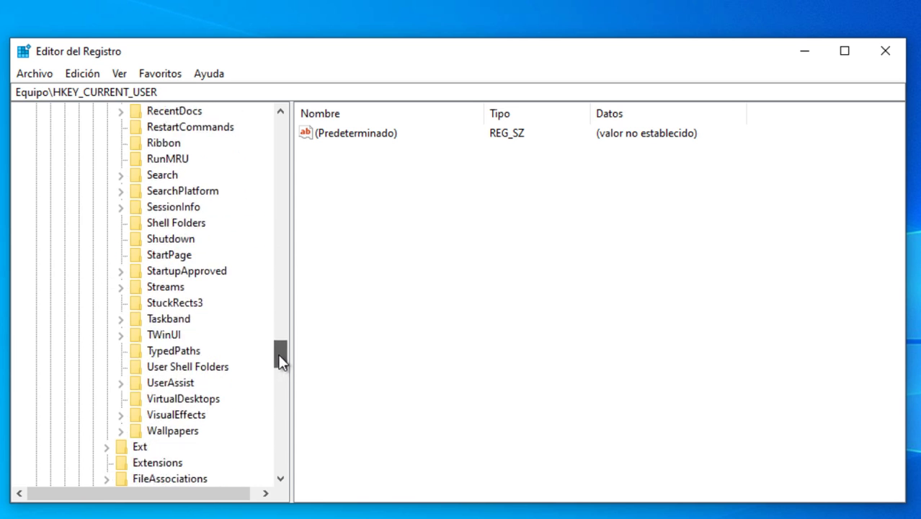
pyautogui.click(192, 429)
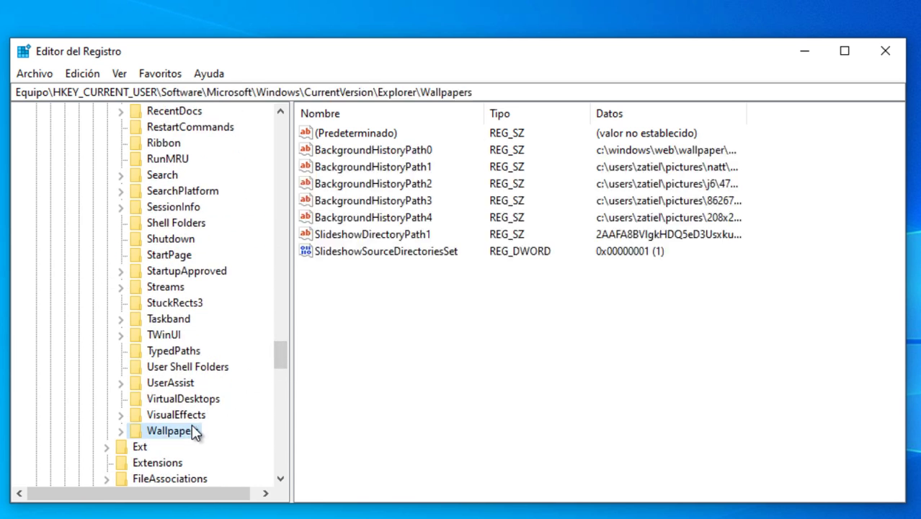
# Maximize the Registry Editor and widen the Datos column to examine the full data of the Wallpapers values.
pyautogui.click(844, 51)
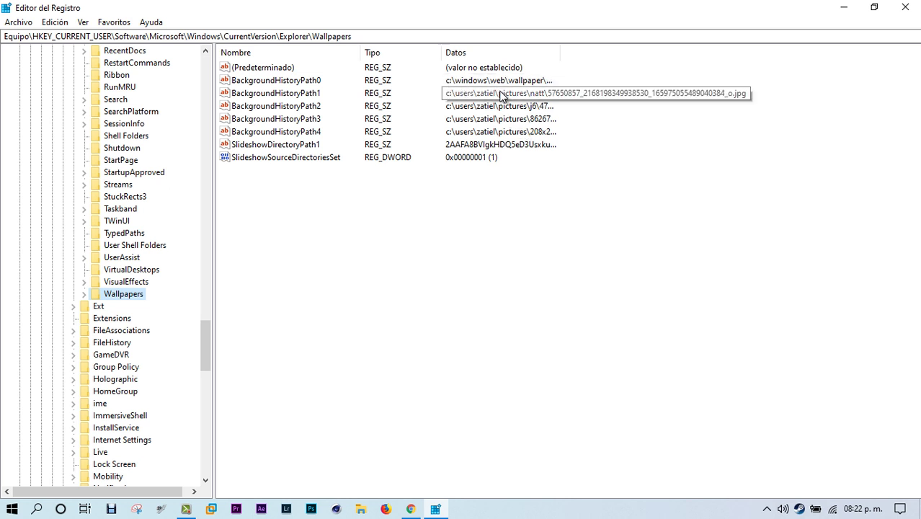
pyautogui.moveTo(559, 50); pyautogui.dragTo(822, 70)
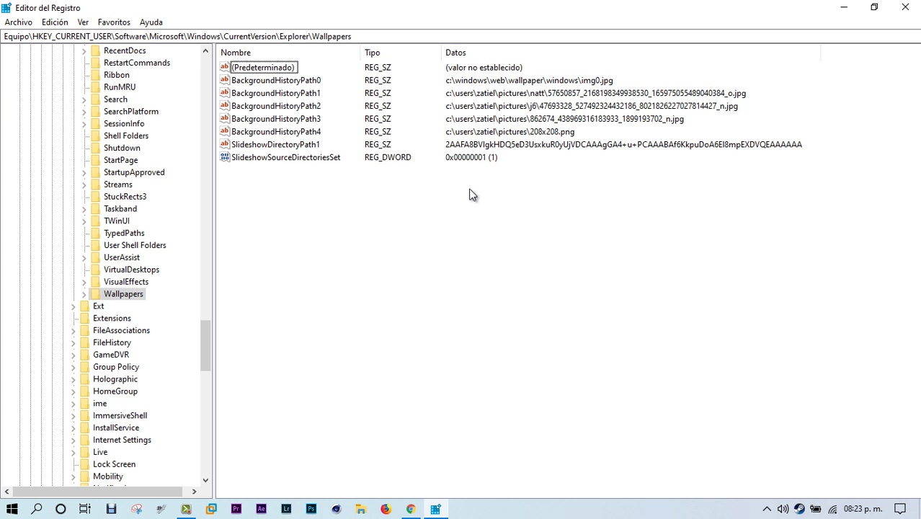
pyautogui.click(313, 80)
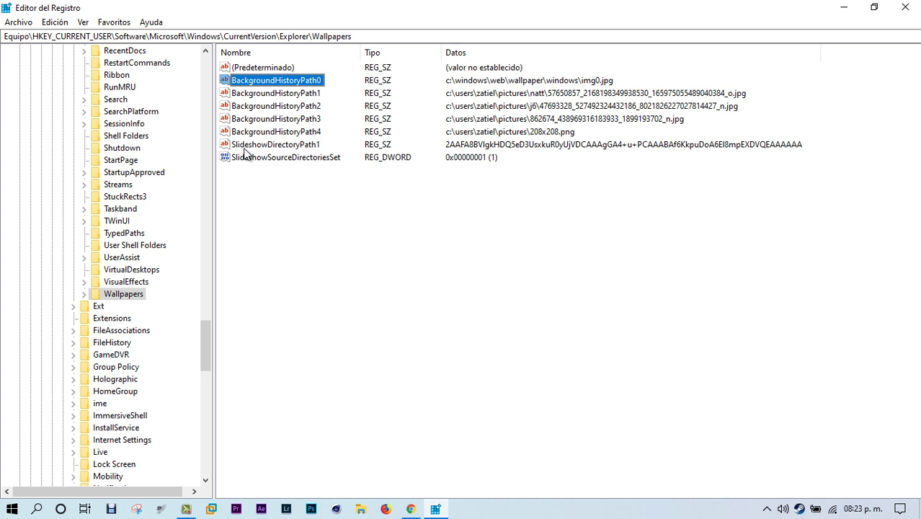
pyautogui.click(301, 159)
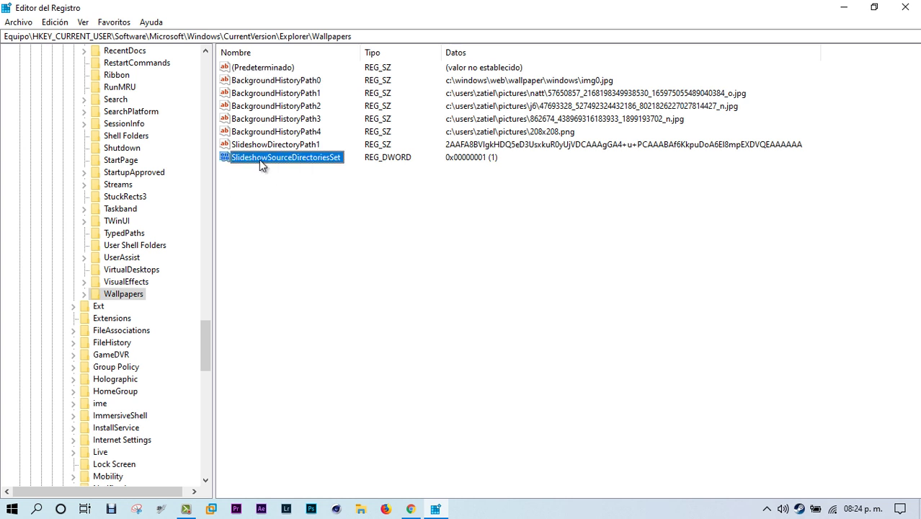
pyautogui.click(275, 146)
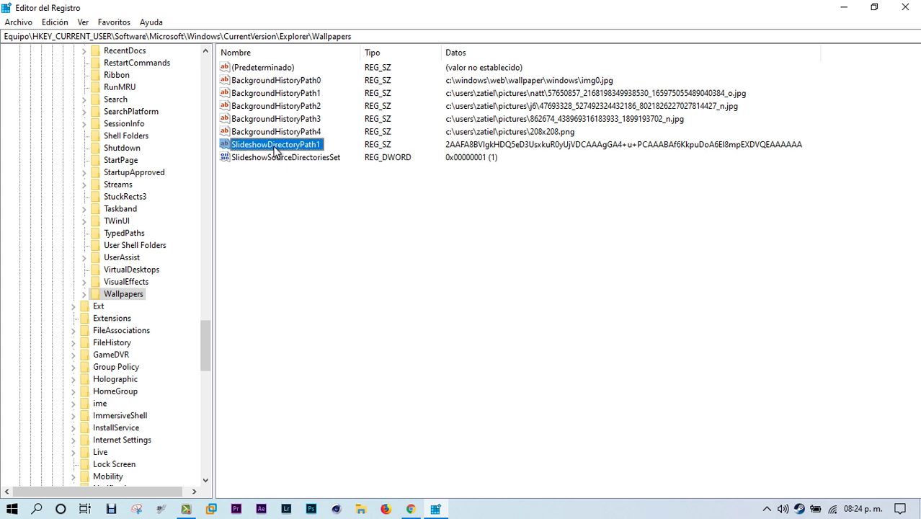
# Delete all values in the Wallpapers key from BackgroundHistoryPath0 through SlideshowSourceDirectoriesSet, keeping only (Predeterminado).
pyautogui.moveTo(322, 203); pyautogui.dragTo(293, 82)
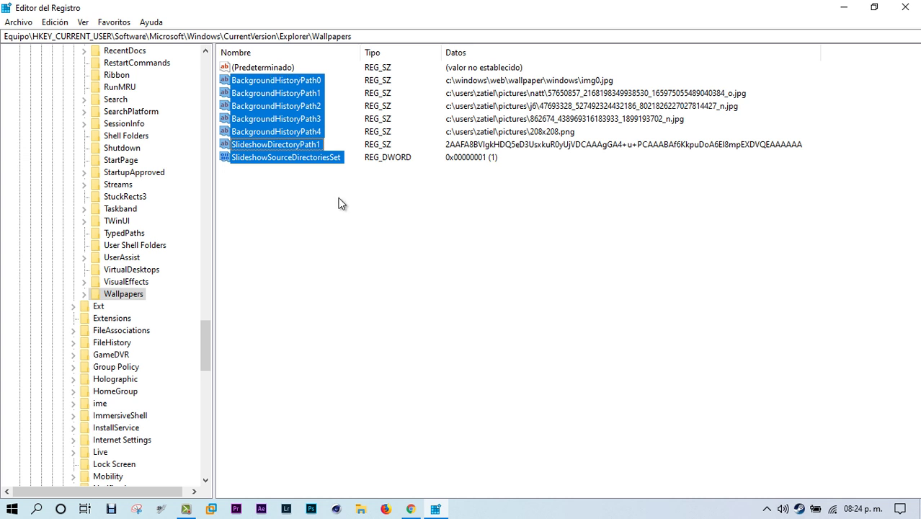
pyautogui.press('Delete')
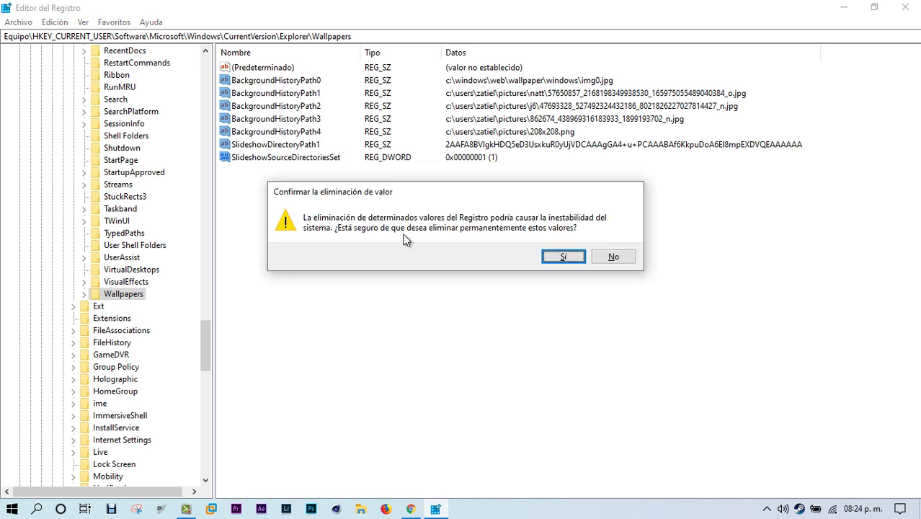
pyautogui.click(563, 256)
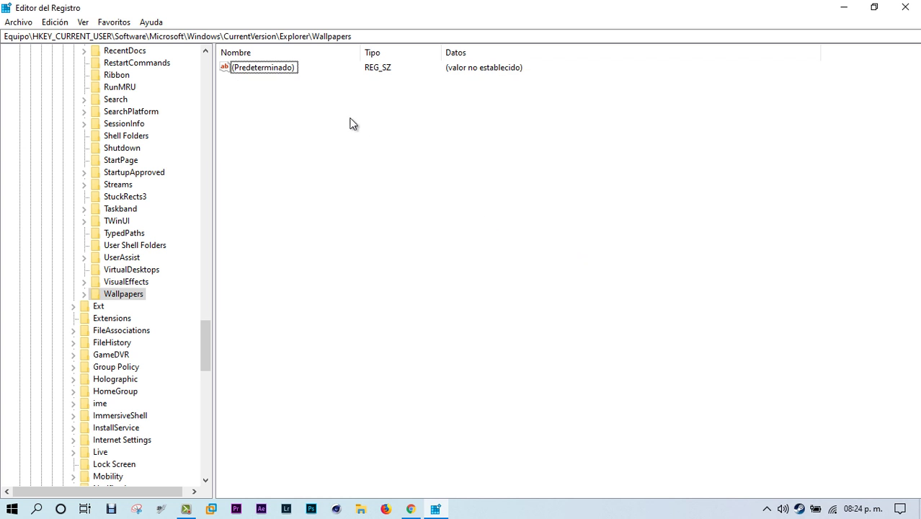
pyautogui.click(283, 71)
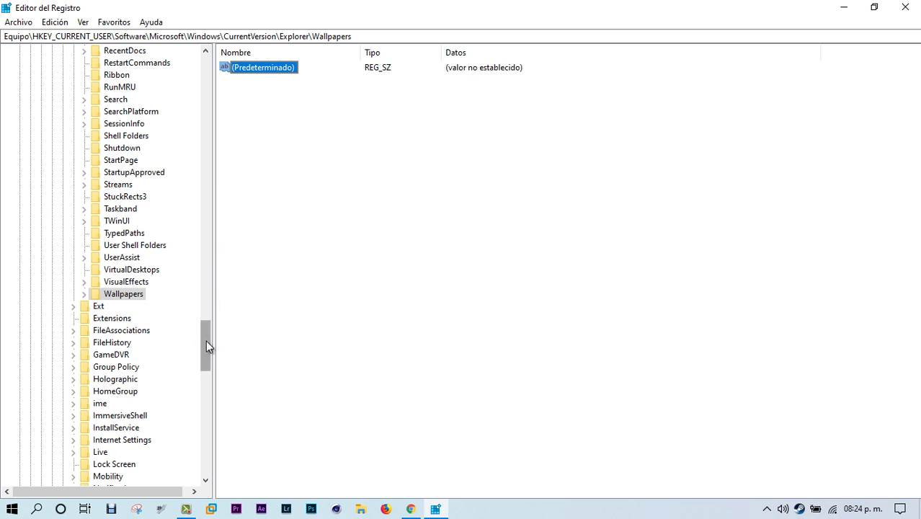
# Collapse the expanded registry branches from Explorer back up to HKEY_CURRENT_USER.
pyautogui.moveTo(206, 344); pyautogui.dragTo(221, 282)
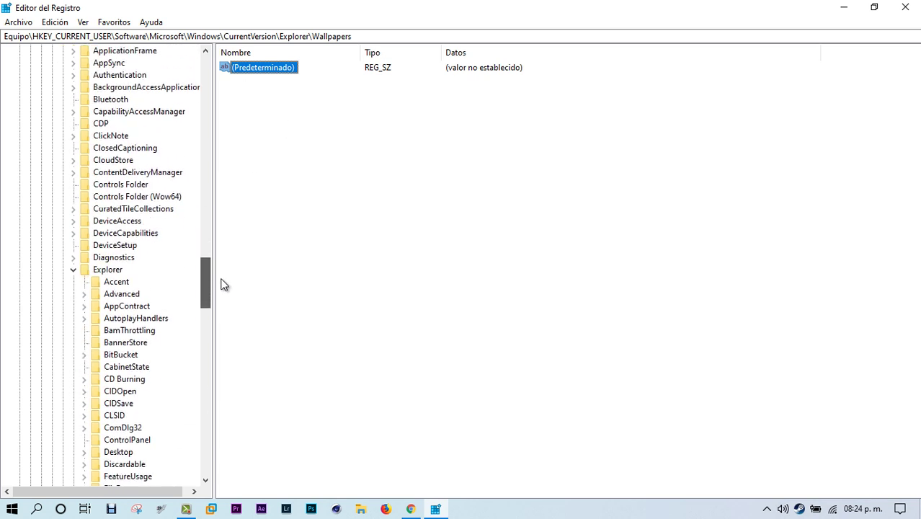
pyautogui.click(73, 269)
pyautogui.scroll(7, 108, 217)
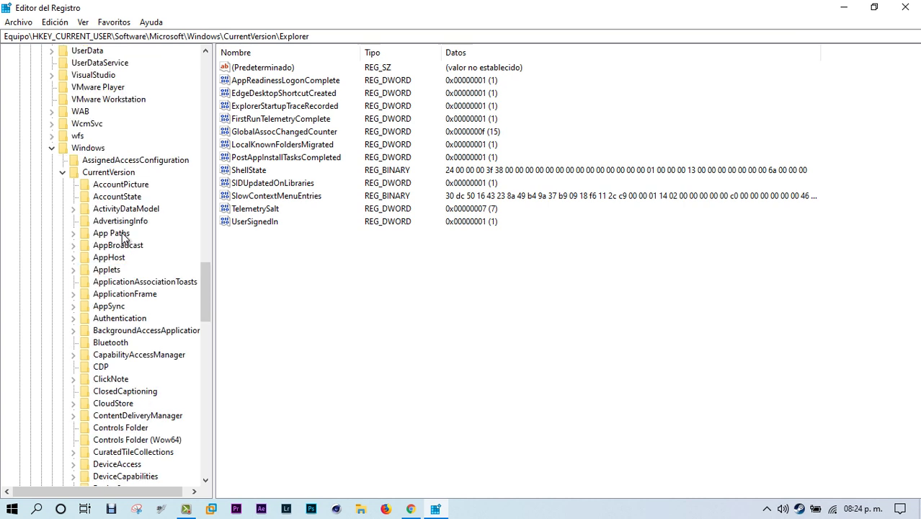
pyautogui.click(64, 174)
pyautogui.click(52, 148)
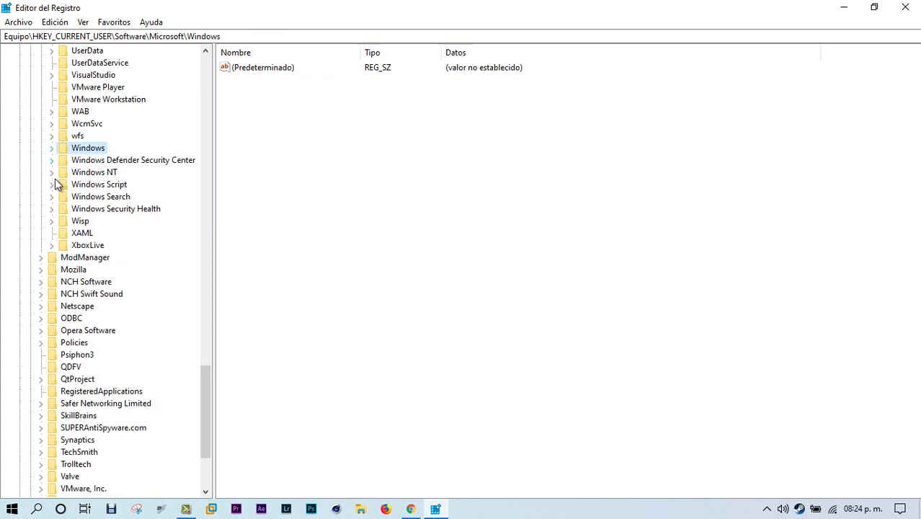
pyautogui.scroll(20, 118, 241)
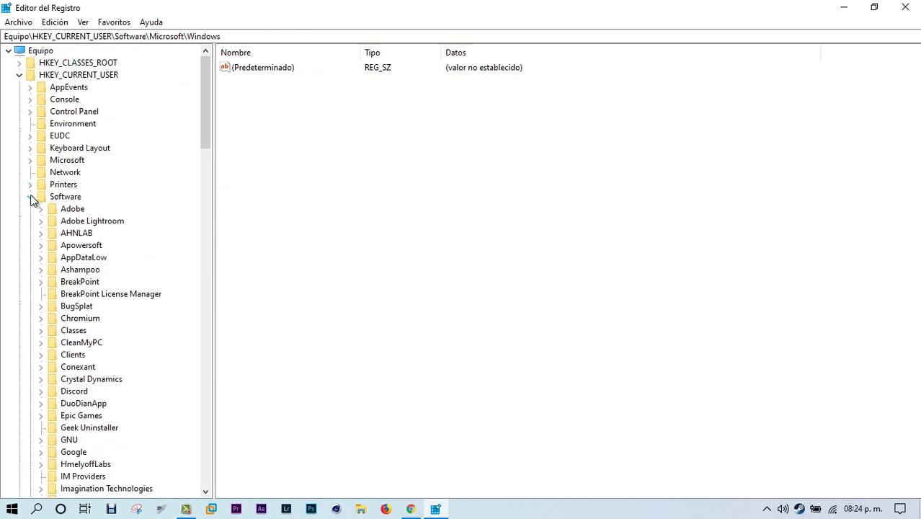
pyautogui.click(30, 196)
pyautogui.click(18, 74)
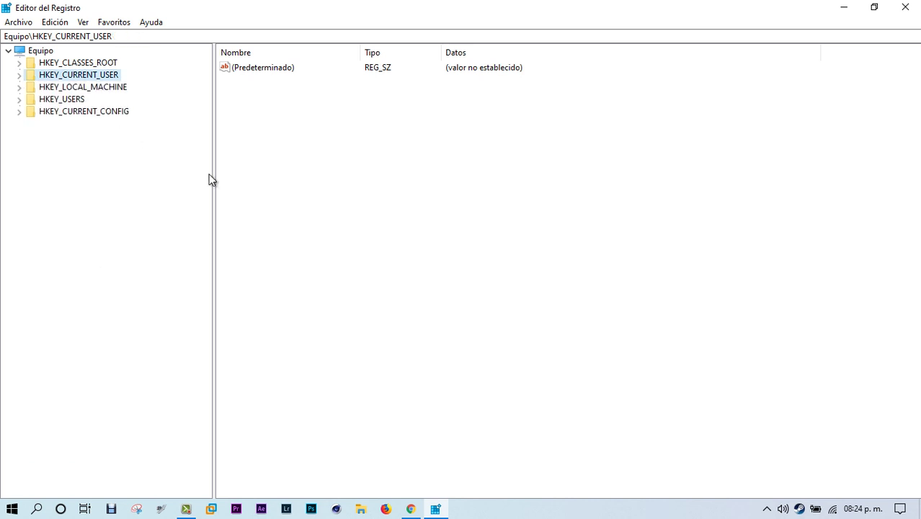
# Restore the Registry Editor to its windowed size and close it.
pyautogui.click(513, 104)
pyautogui.click(874, 6)
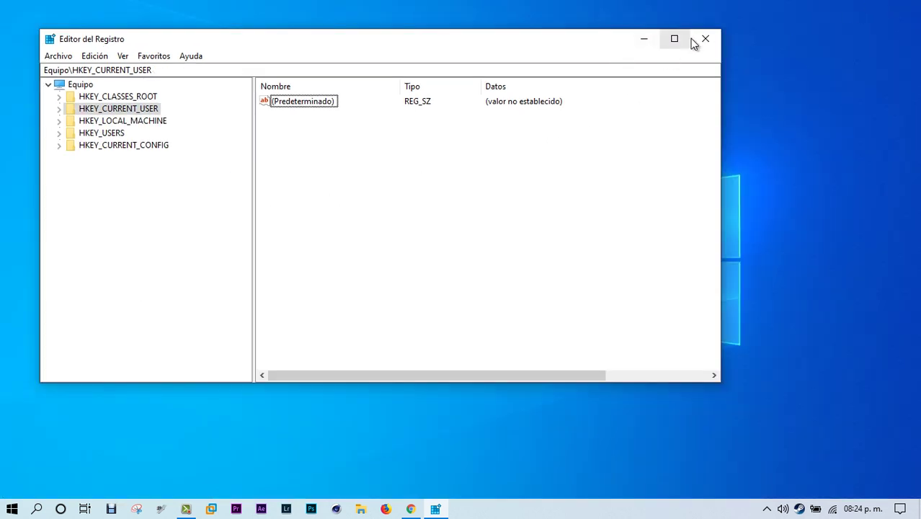
pyautogui.click(706, 37)
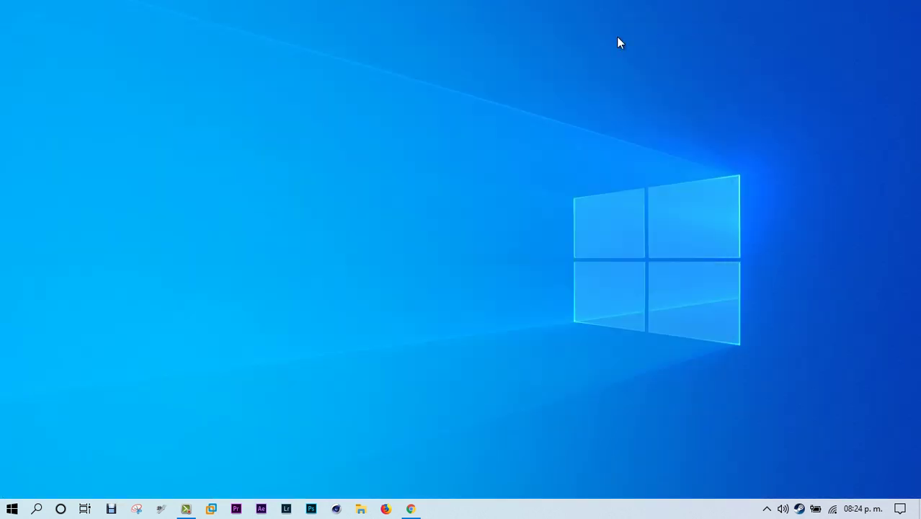
# Reopen the desktop background personalization settings to check the recent images again, and close the window.
pyautogui.rightClick(306, 52)
pyautogui.click(387, 215)
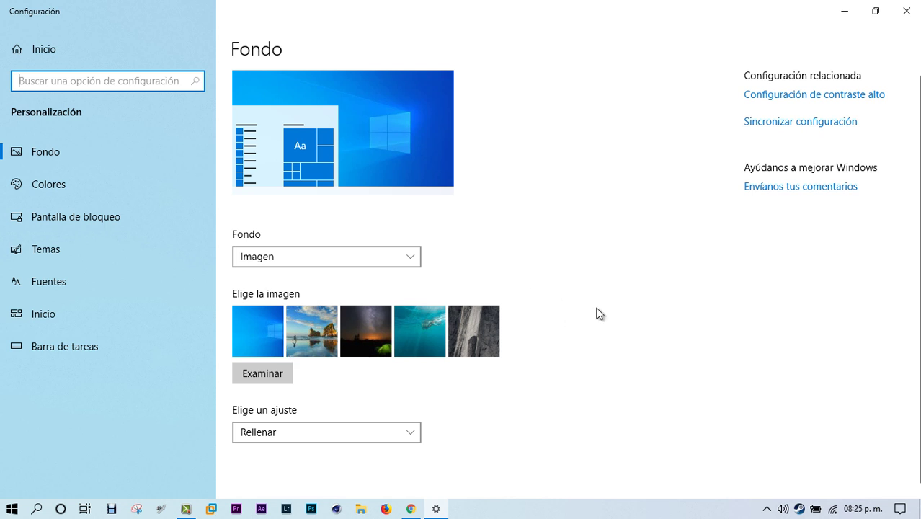
pyautogui.click(876, 11)
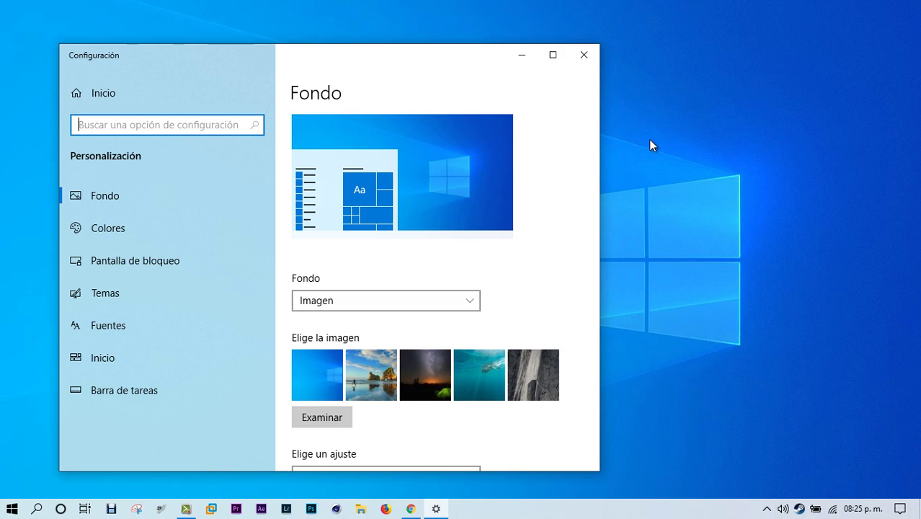
pyautogui.click(583, 54)
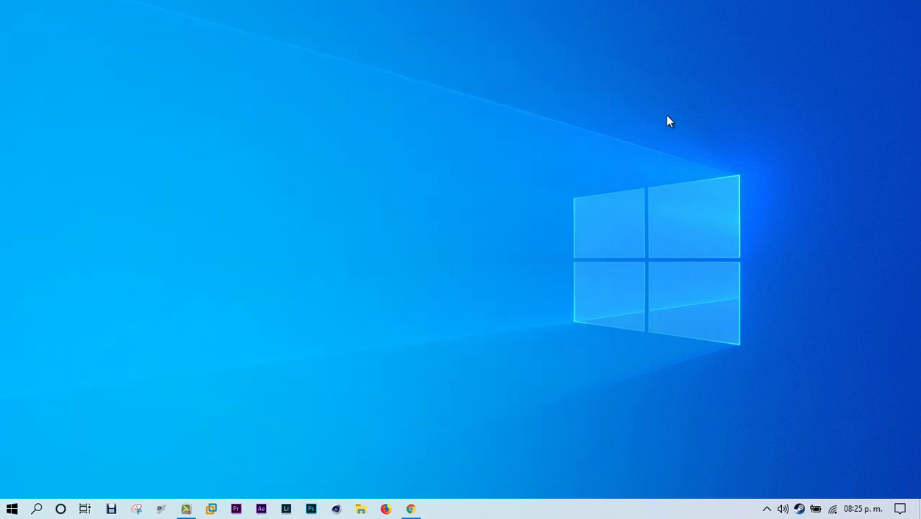